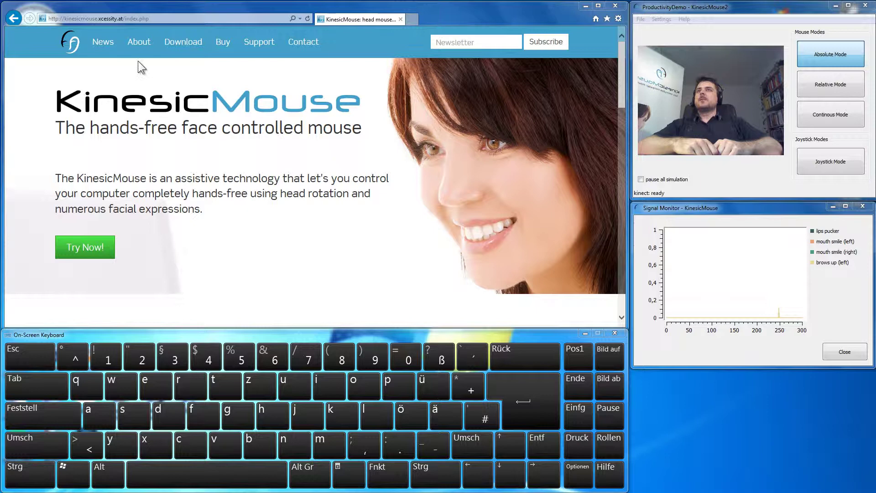
# Open the KinesicMouse News page from the site navigation bar.
pyautogui.click(110, 47)
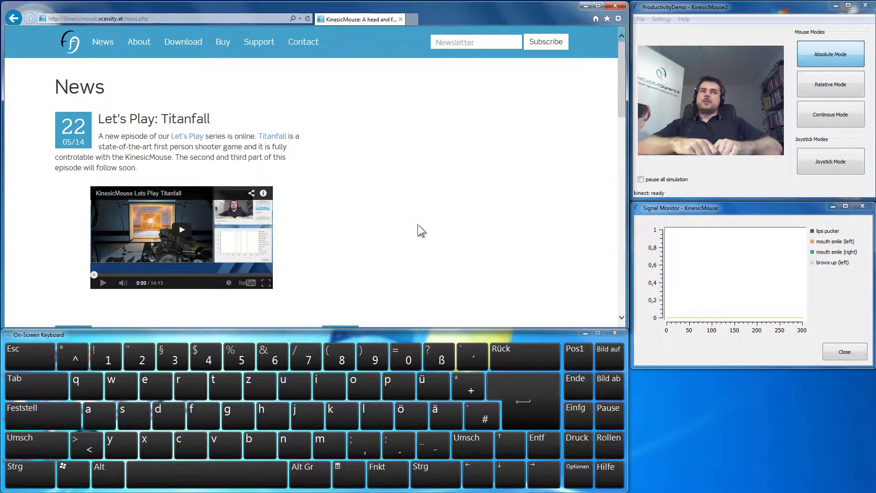
pyautogui.scroll(-4, 431, 216)
pyautogui.scroll(-3, 452, 209)
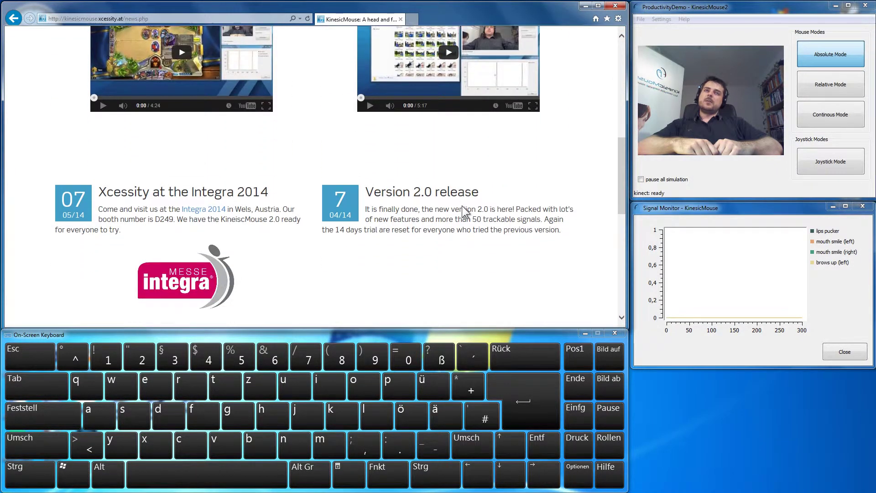
pyautogui.scroll(2, 434, 231)
pyautogui.scroll(5, 381, 229)
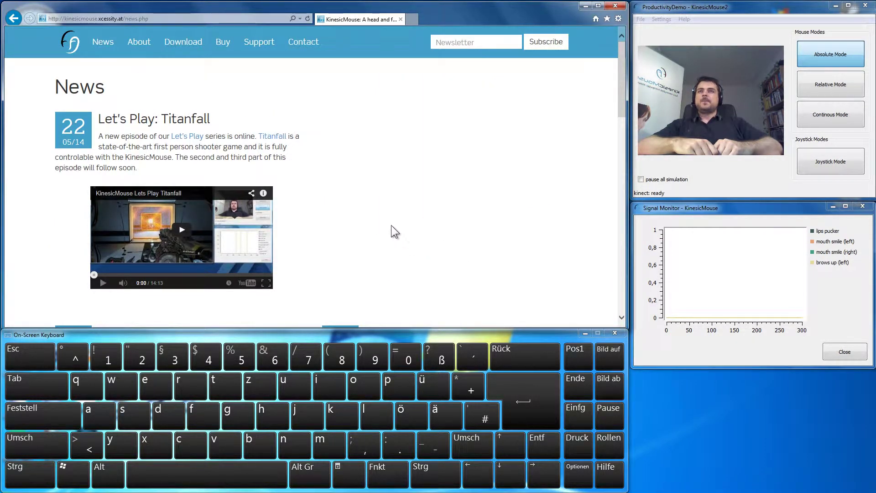
# Return to the homepage via the logo and copy the intro text ending 'completely hands-free'.
pyautogui.click(69, 49)
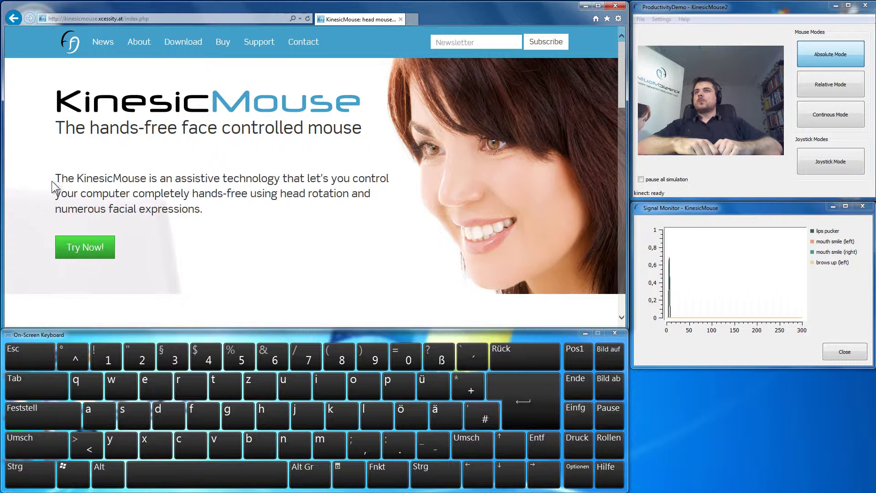
pyautogui.moveTo(52, 177)
pyautogui.mouseDown()
pyautogui.moveTo(209, 217)
pyautogui.moveTo(247, 195)
pyautogui.mouseUp()
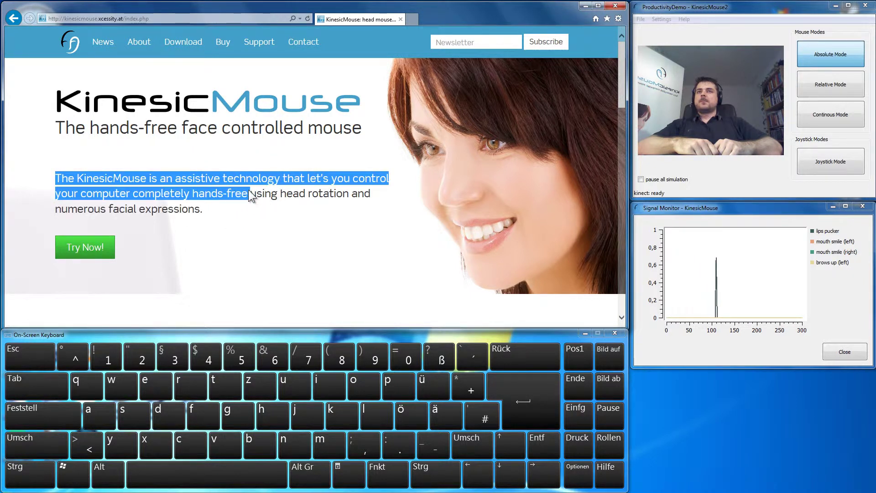
pyautogui.moveTo(247, 196); pyautogui.dragTo(247, 192)
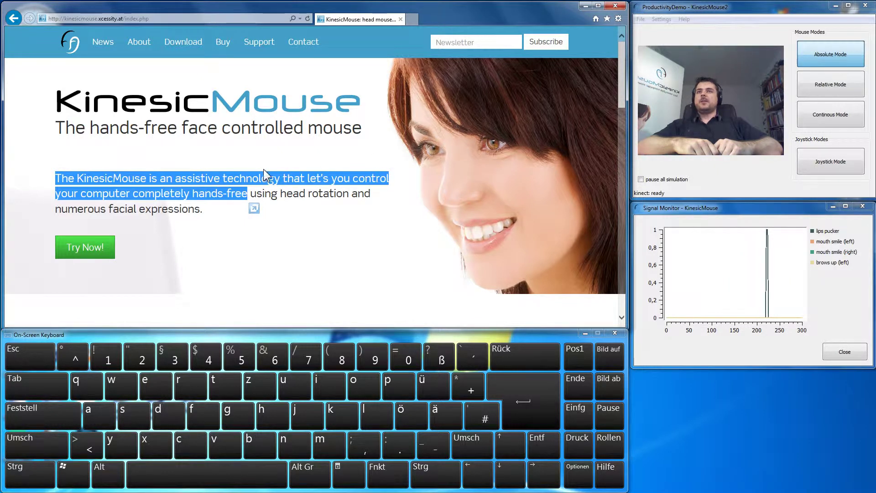
pyautogui.rightClick(214, 177)
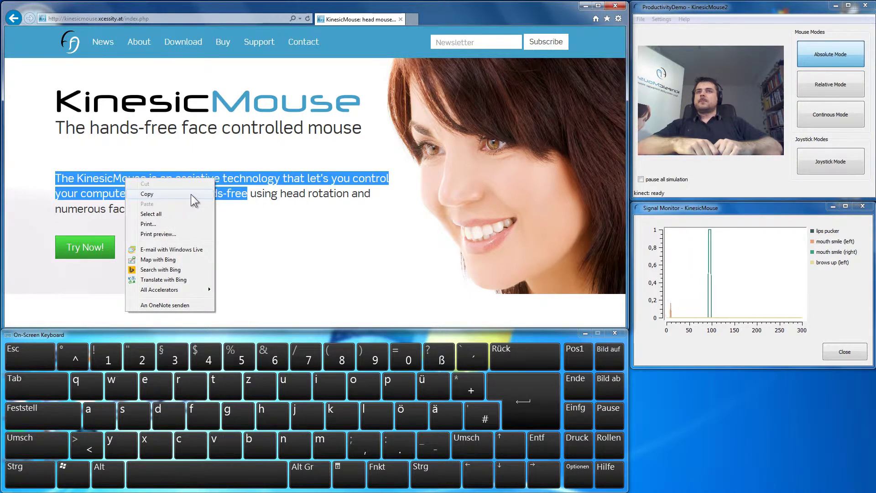
pyautogui.click(185, 193)
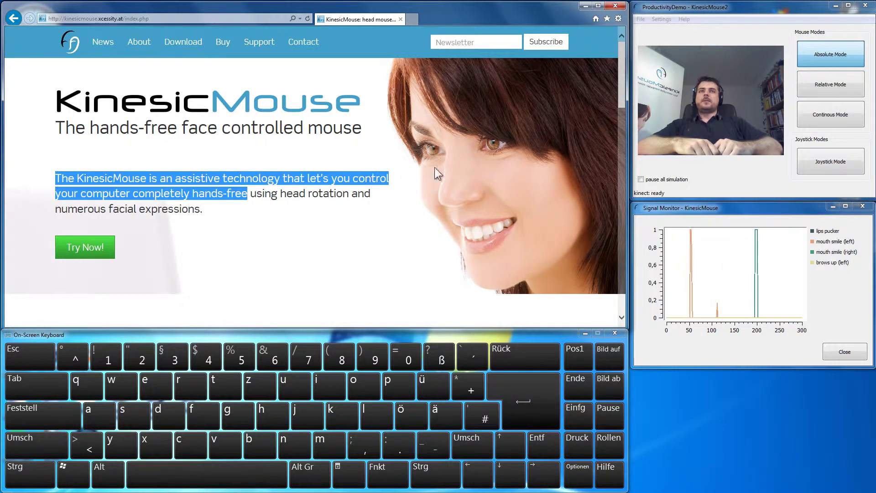
# Dismiss the page context menu and open a new browser tab.
pyautogui.rightClick(392, 167)
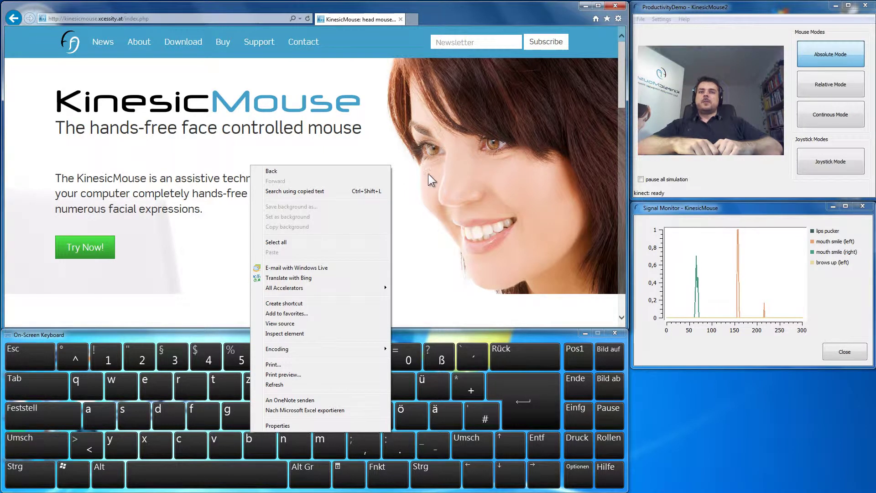
pyautogui.click(434, 202)
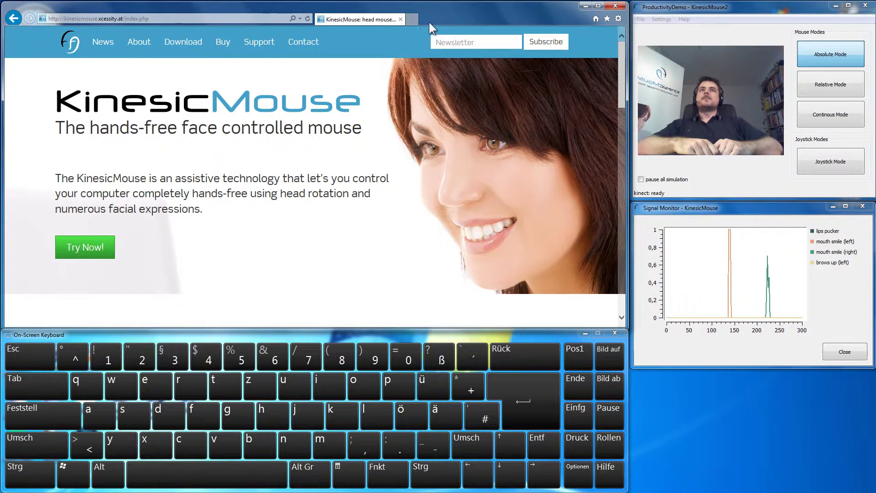
pyautogui.click(413, 20)
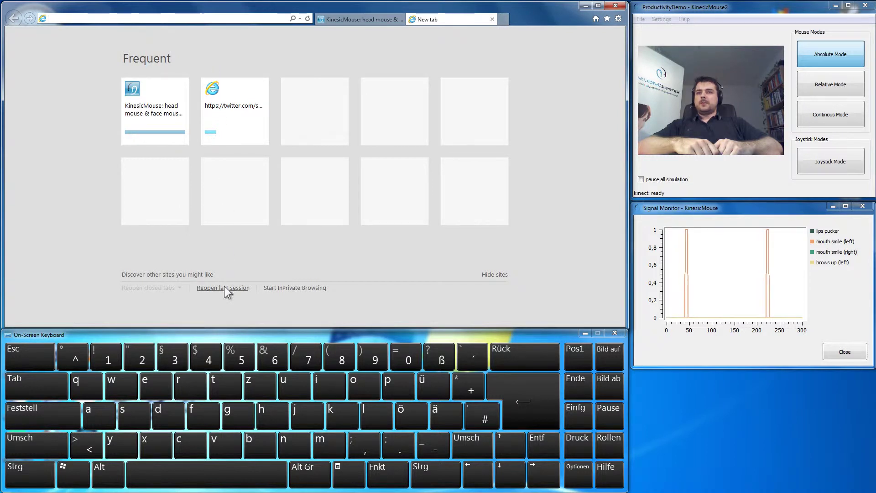
# Enter twitter.com in the address bar with the on-screen keyboard and load it.
pyautogui.click(222, 388)
pyautogui.write('t')
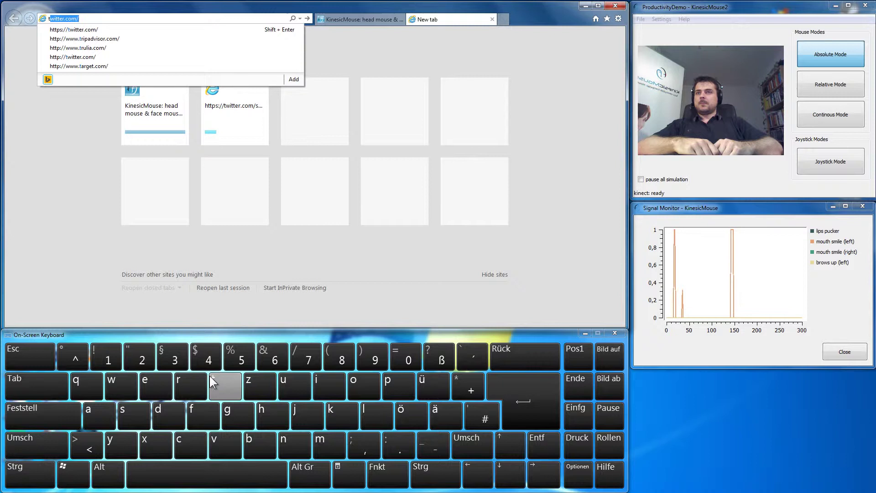
pyautogui.click(111, 375)
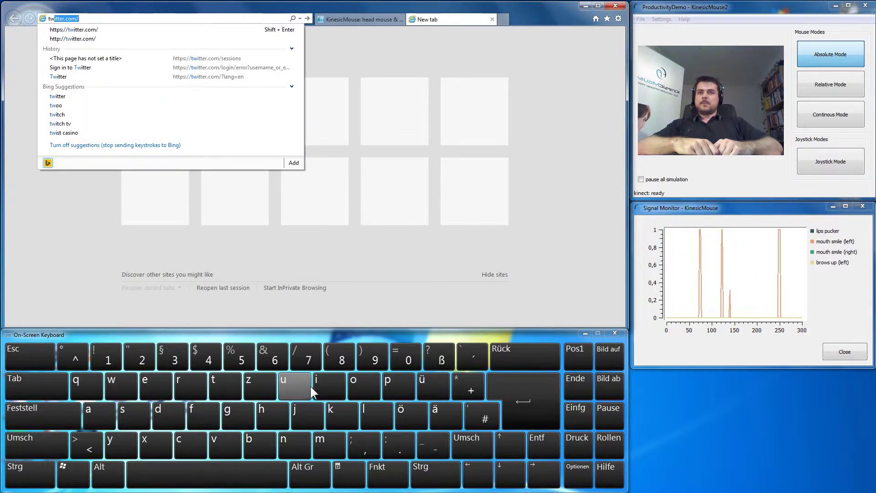
pyautogui.click(324, 382)
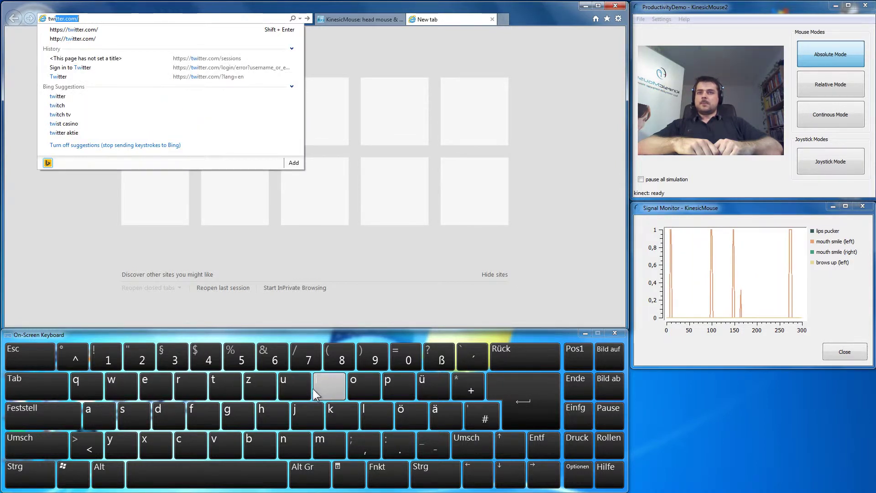
pyautogui.click(225, 383)
pyautogui.click(227, 381)
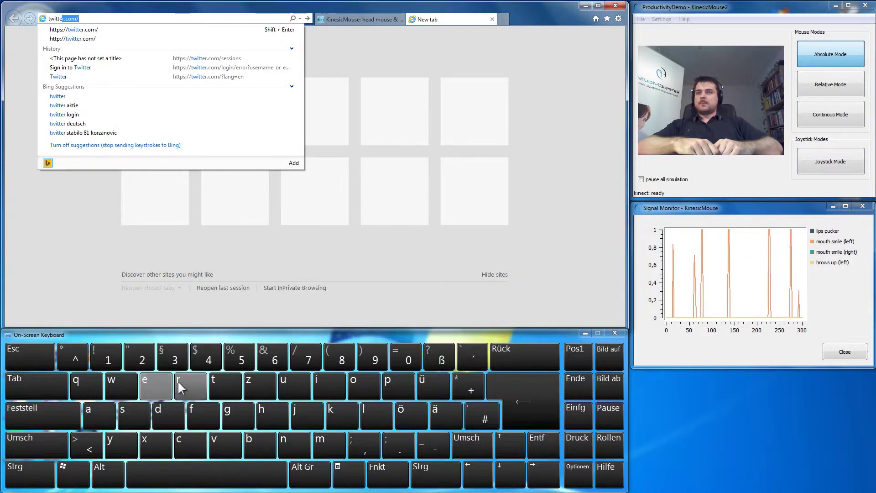
pyautogui.click(193, 385)
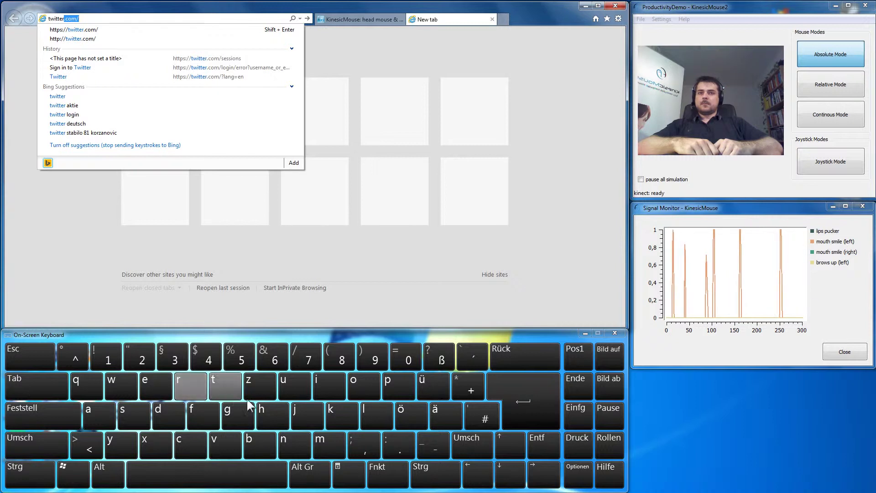
pyautogui.click(394, 441)
pyautogui.write('.')
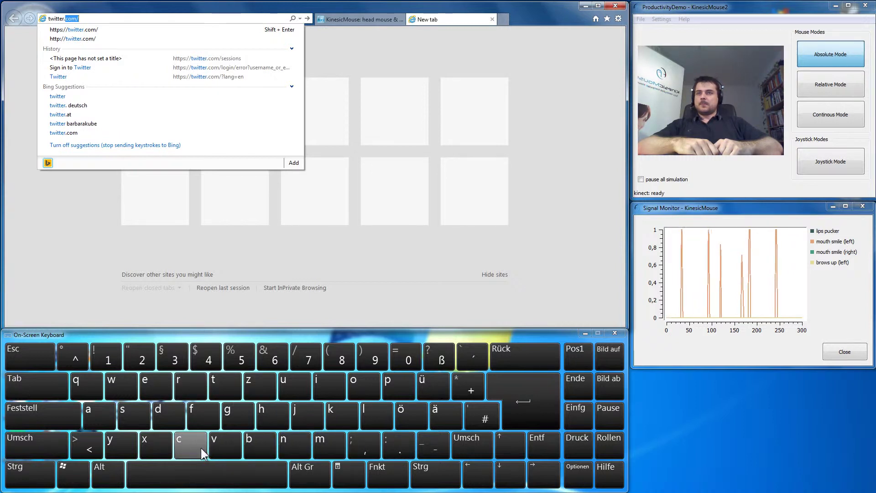
pyautogui.click(196, 439)
pyautogui.write('c')
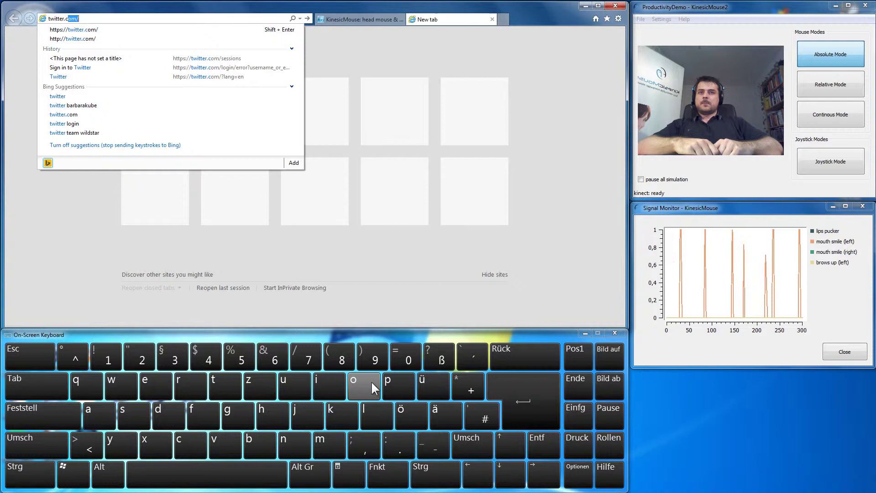
pyautogui.click(367, 385)
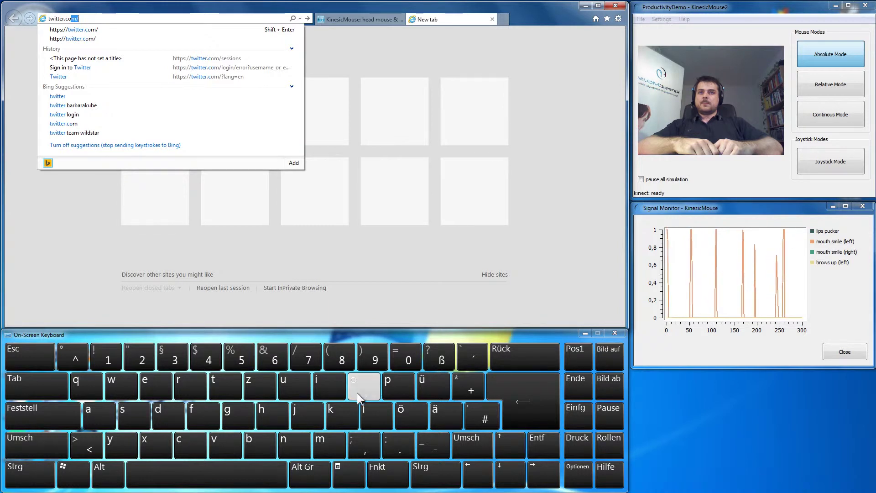
pyautogui.click(326, 438)
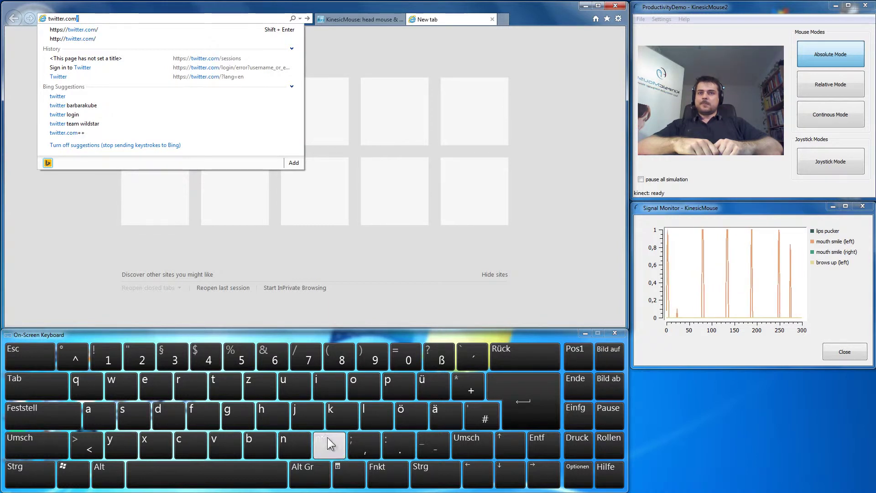
pyautogui.click(515, 385)
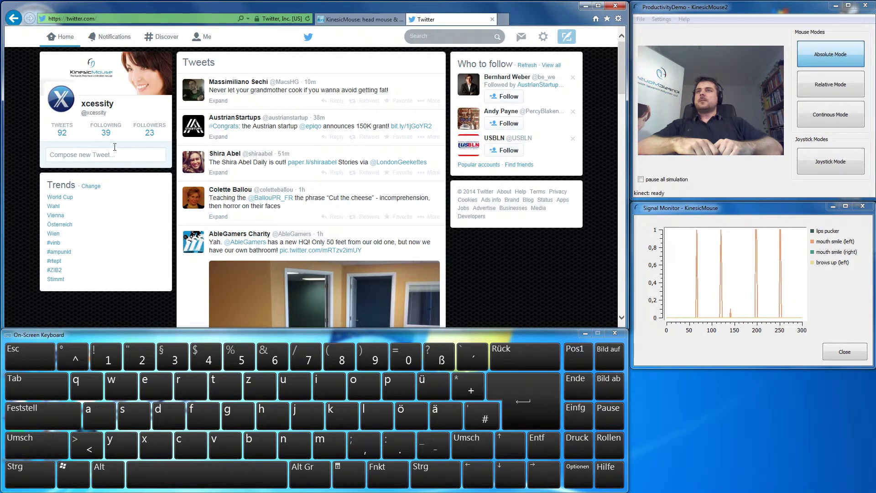
# Paste the copied KinesicMouse description into the Compose new Tweet box and submit it.
pyautogui.rightClick(138, 153)
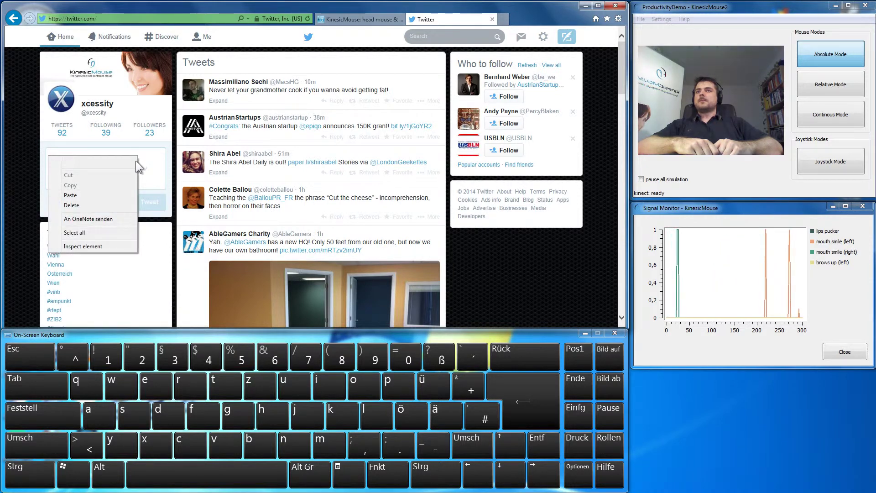
pyautogui.click(105, 195)
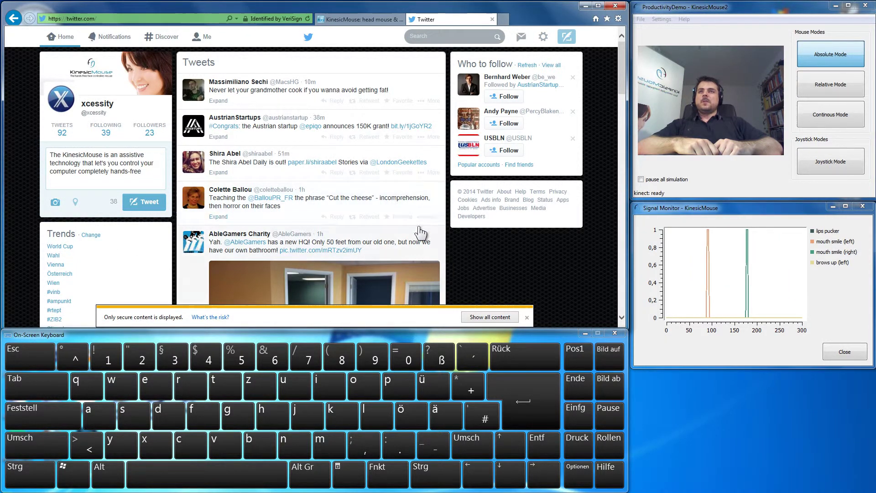
pyautogui.click(145, 205)
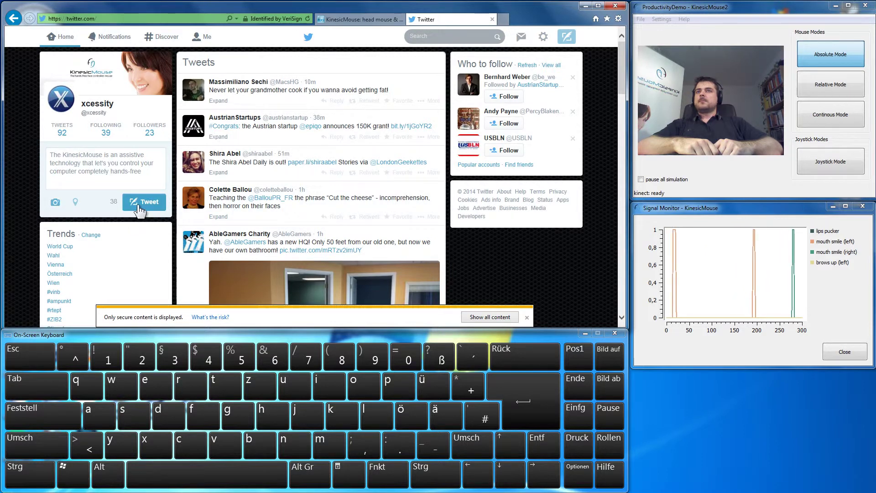